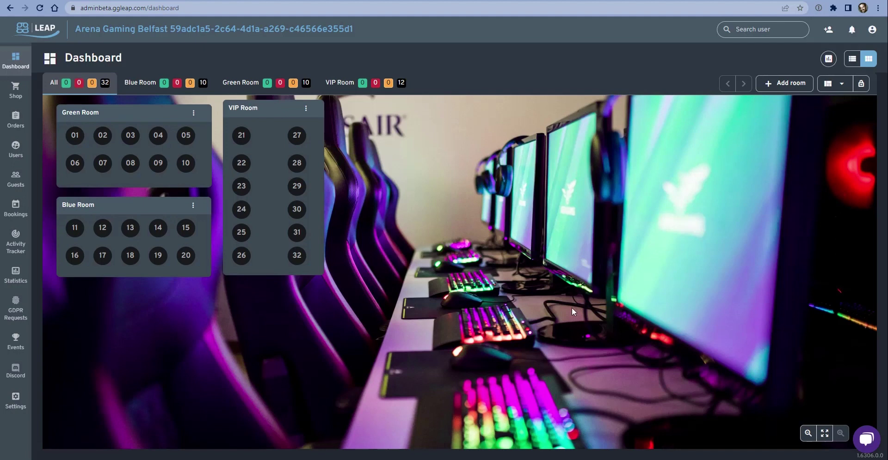
Go to the Settings section and bring up the Client configuration menu
{"action": "left_click", "coordinate": [16, 401]}
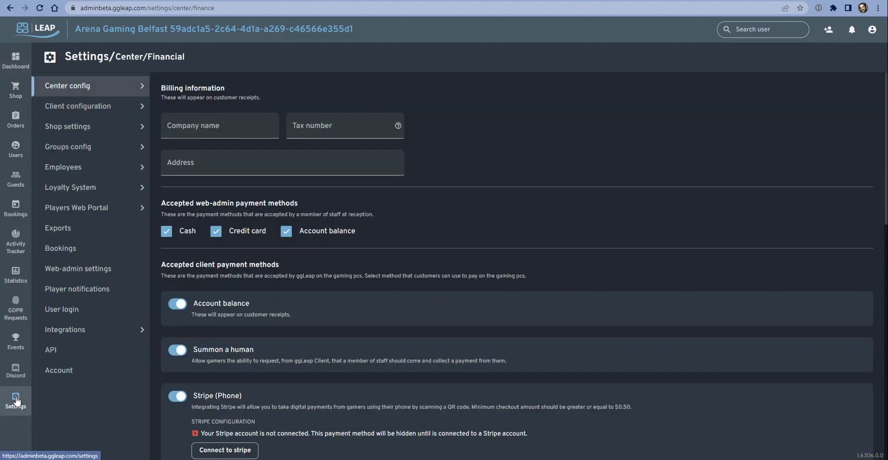
{"action": "mouse_move", "coordinate": [108, 115]}
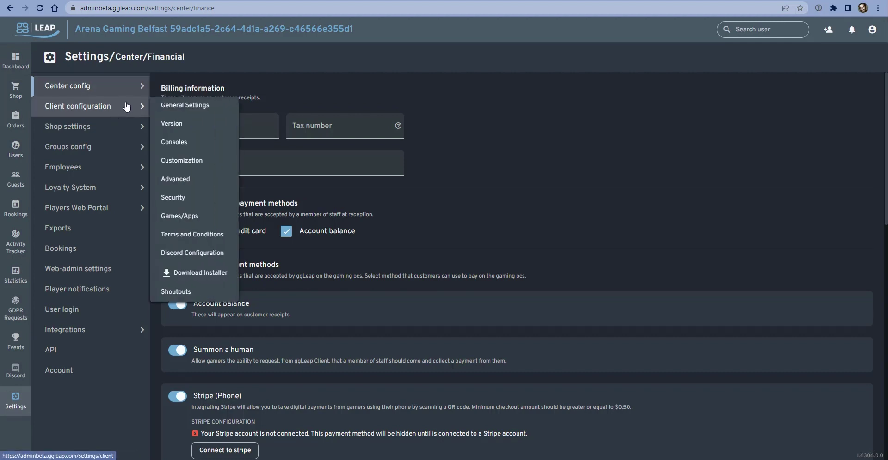
Open the Games/Apps catalogue and scroll through the listed titles
{"action": "left_click", "coordinate": [190, 217]}
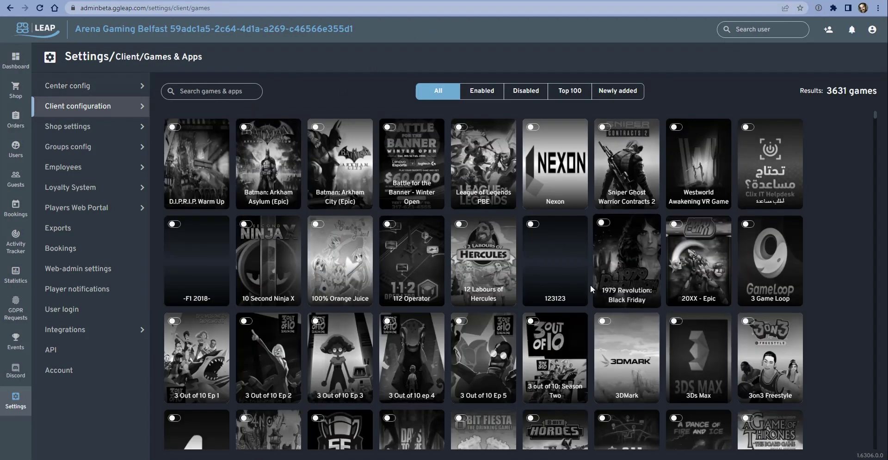
{"action": "scroll", "coordinate": [432, 304], "scroll_direction": "down", "scroll_amount": 5}
{"action": "scroll", "coordinate": [457, 277], "scroll_direction": "up", "scroll_amount": 5}
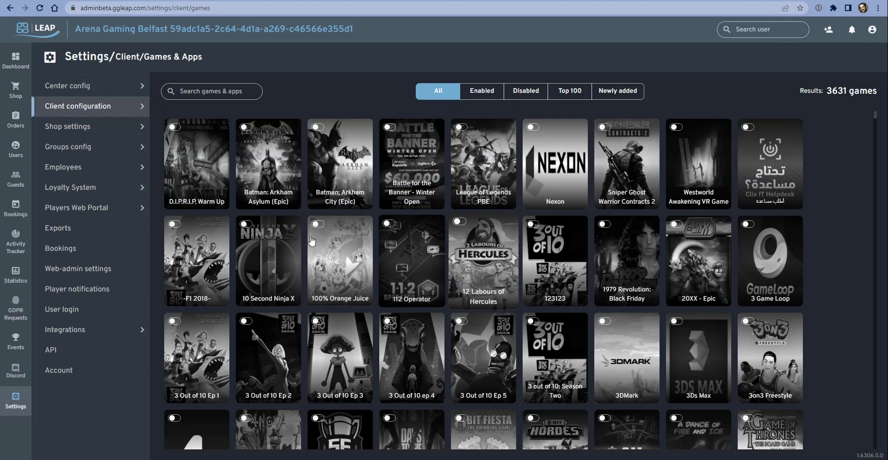
{"action": "scroll", "coordinate": [383, 253], "scroll_direction": "down", "scroll_amount": 1}
{"action": "scroll", "coordinate": [382, 253], "scroll_direction": "down", "scroll_amount": 3}
{"action": "scroll", "coordinate": [382, 253], "scroll_direction": "up", "scroll_amount": 4}
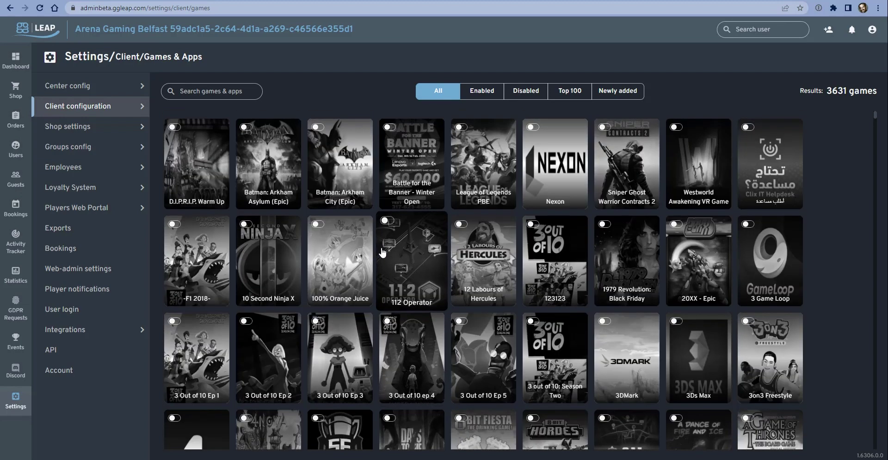
{"action": "scroll", "coordinate": [379, 250], "scroll_direction": "down", "scroll_amount": 2}
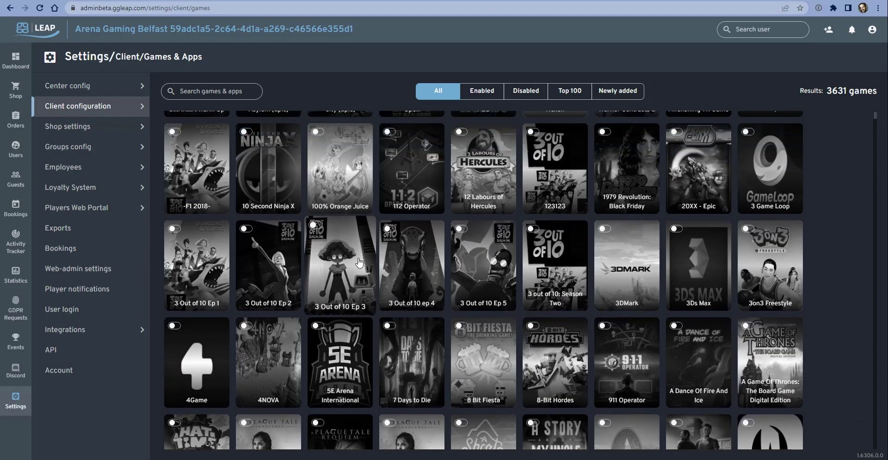
{"action": "scroll", "coordinate": [359, 262], "scroll_direction": "up", "scroll_amount": 2}
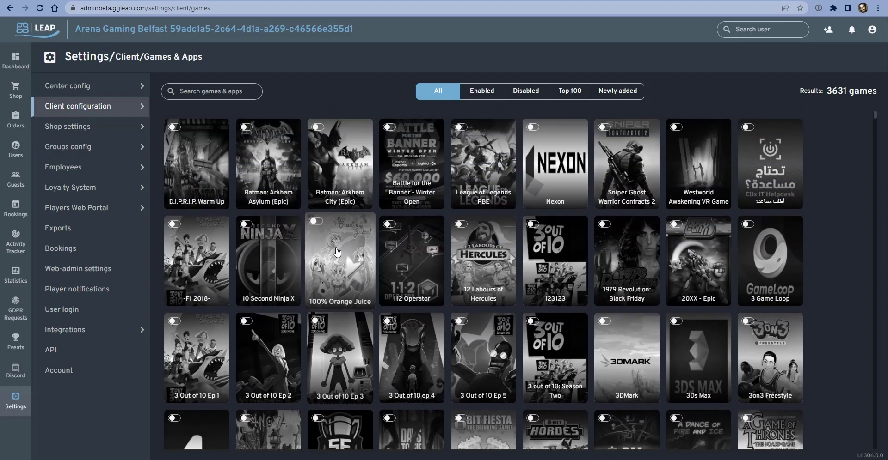
Preview the Enabled, Disabled and Top 100 game filters in turn
{"action": "left_click", "coordinate": [493, 99]}
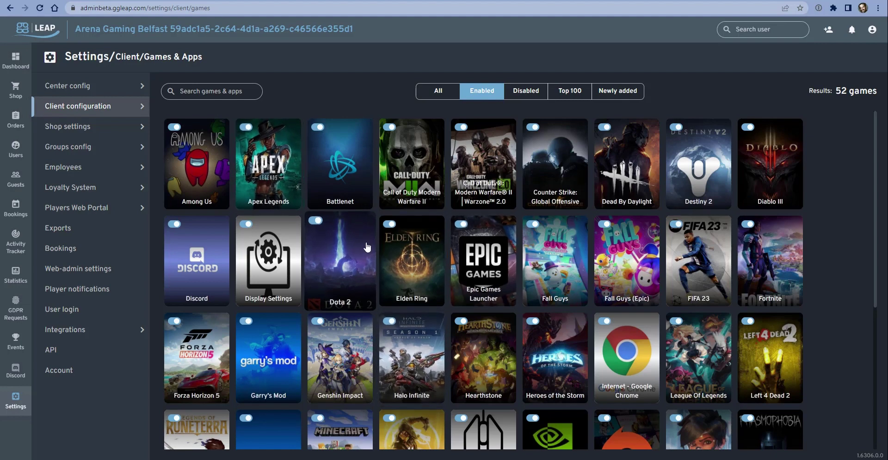
{"action": "scroll", "coordinate": [366, 247], "scroll_direction": "down", "scroll_amount": 1}
{"action": "scroll", "coordinate": [366, 247], "scroll_direction": "up", "scroll_amount": 1}
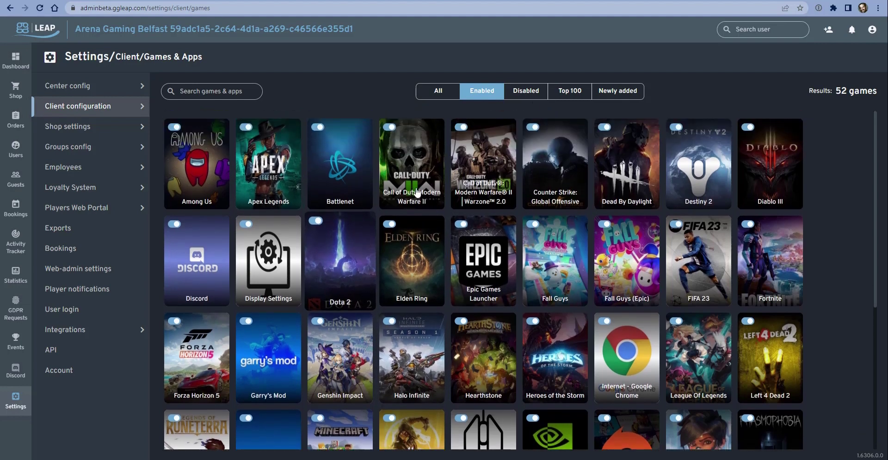
{"action": "left_click", "coordinate": [532, 92]}
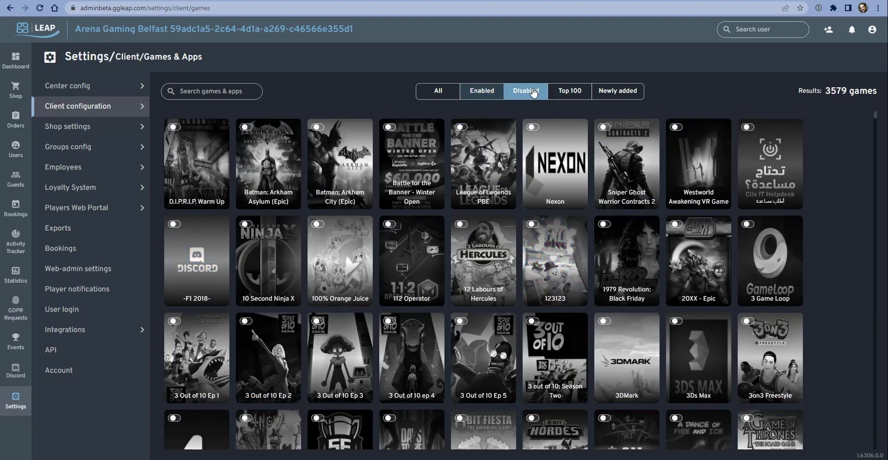
{"action": "left_click", "coordinate": [568, 92]}
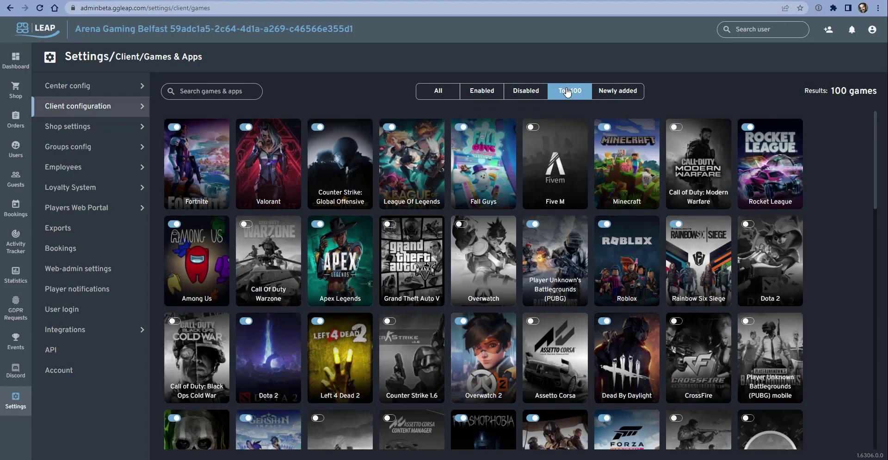
{"action": "scroll", "coordinate": [343, 276], "scroll_direction": "down", "scroll_amount": 4}
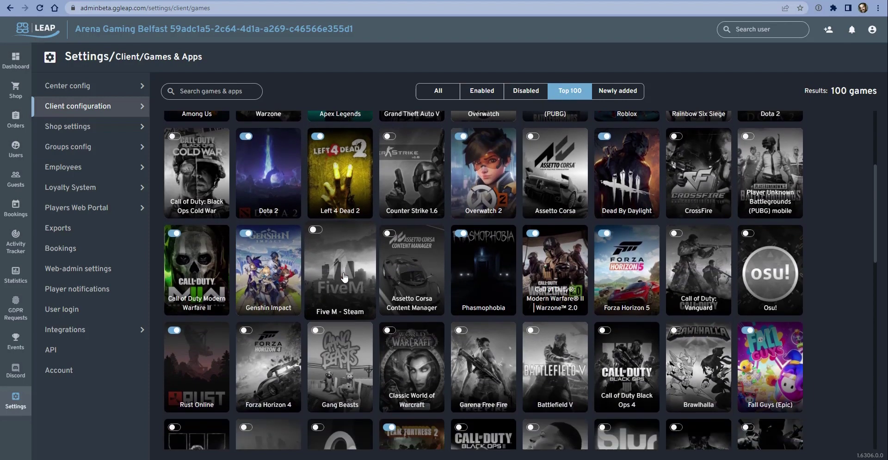
{"action": "scroll", "coordinate": [343, 277], "scroll_direction": "down", "scroll_amount": 2}
{"action": "scroll", "coordinate": [344, 277], "scroll_direction": "up", "scroll_amount": 5}
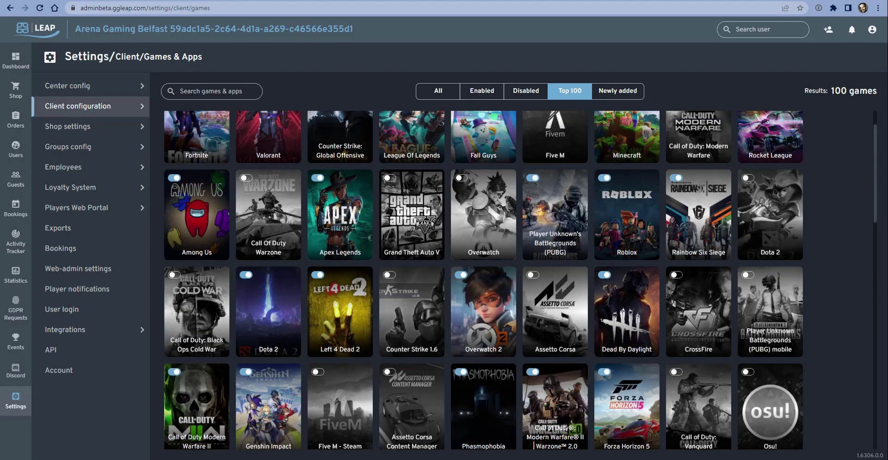
Filter the catalogue to Newly added, showing 105 games
{"action": "left_click", "coordinate": [610, 93]}
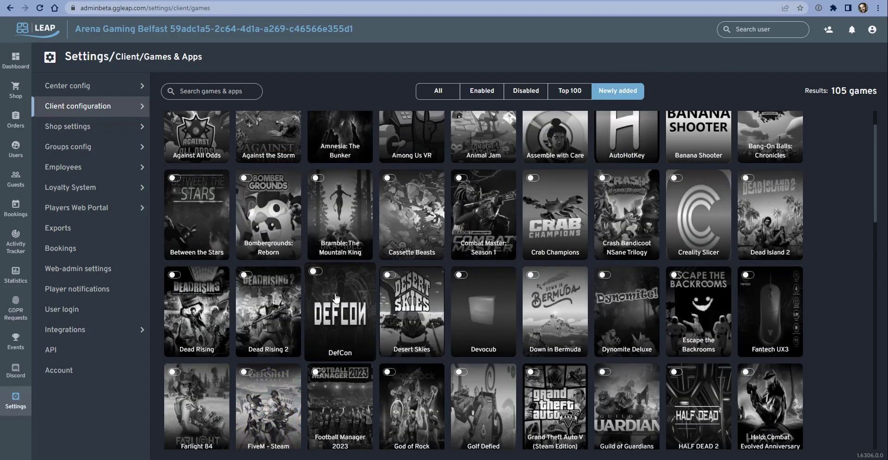
{"action": "scroll", "coordinate": [329, 297], "scroll_direction": "up", "scroll_amount": 1}
{"action": "scroll", "coordinate": [370, 267], "scroll_direction": "down", "scroll_amount": 3}
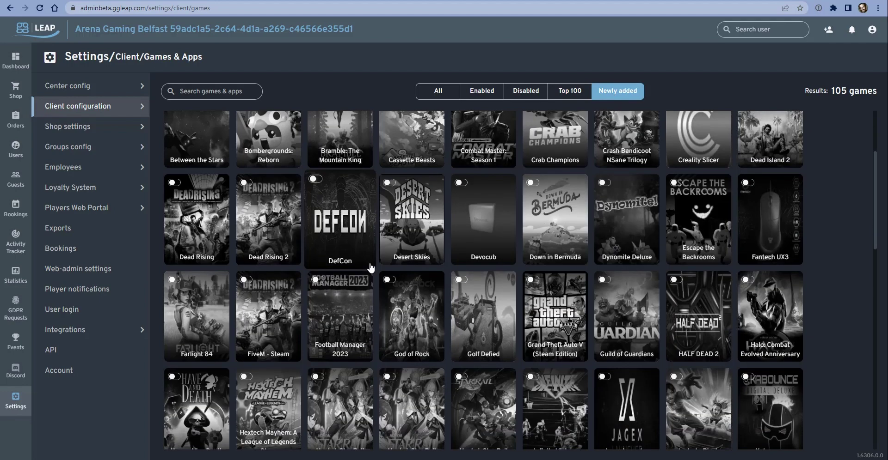
{"action": "scroll", "coordinate": [351, 266], "scroll_direction": "up", "scroll_amount": 3}
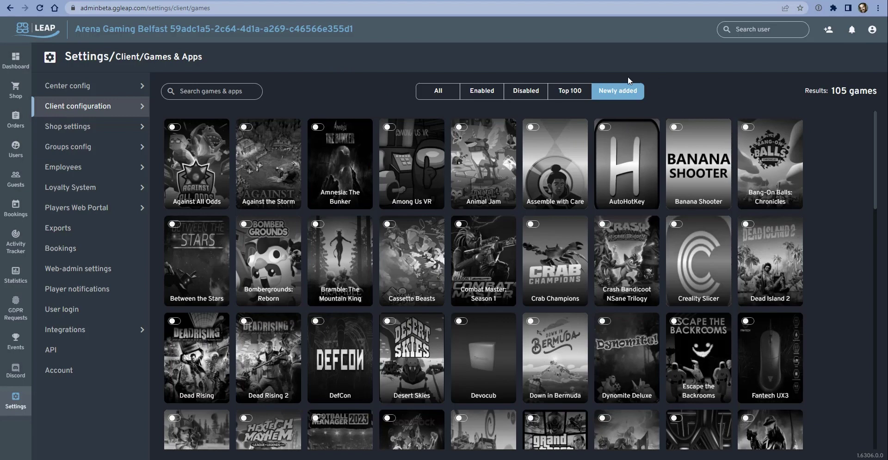
Switch the catalogue back to the Enabled filter, listing 52 games
{"action": "left_click", "coordinate": [488, 90]}
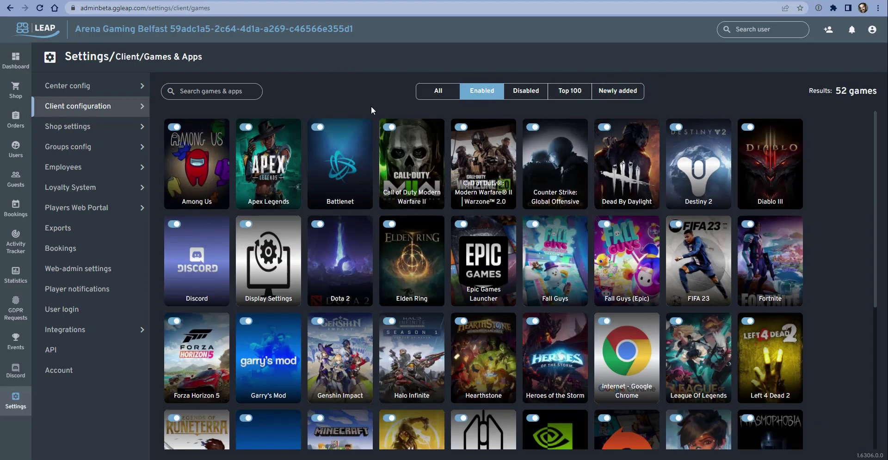
{"action": "scroll", "coordinate": [336, 348], "scroll_direction": "down", "scroll_amount": 3}
{"action": "scroll", "coordinate": [336, 348], "scroll_direction": "up", "scroll_amount": 3}
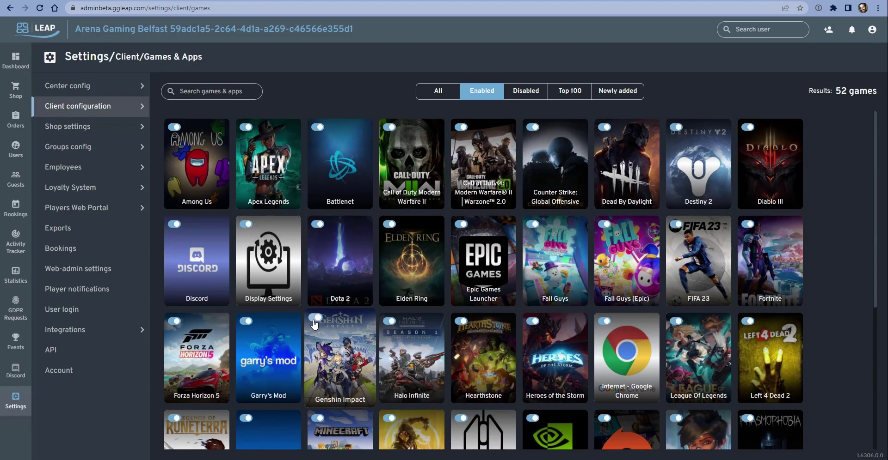
{"action": "scroll", "coordinate": [310, 323], "scroll_direction": "down", "scroll_amount": 4}
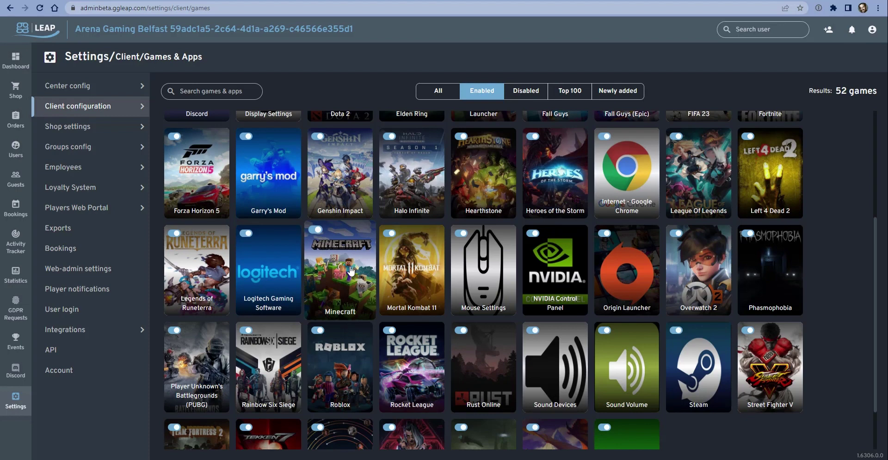
Open Minecraft's edit dialog, then close it without saving changes
{"action": "left_click", "coordinate": [328, 282]}
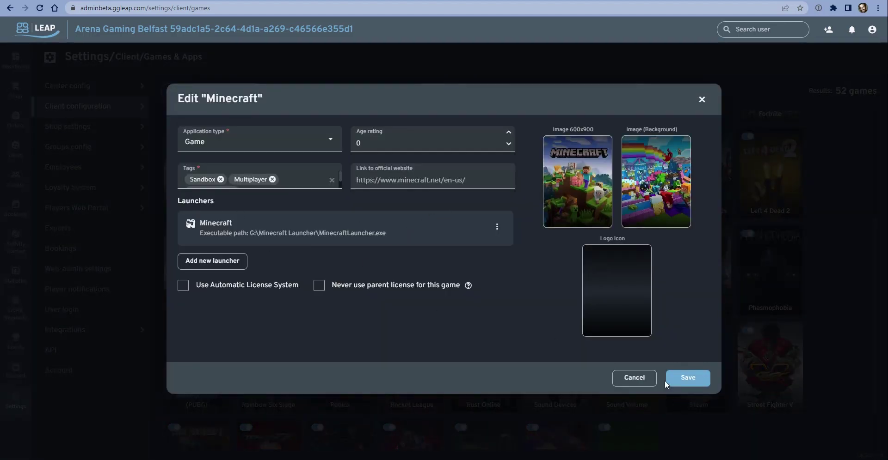
{"action": "left_click", "coordinate": [638, 377]}
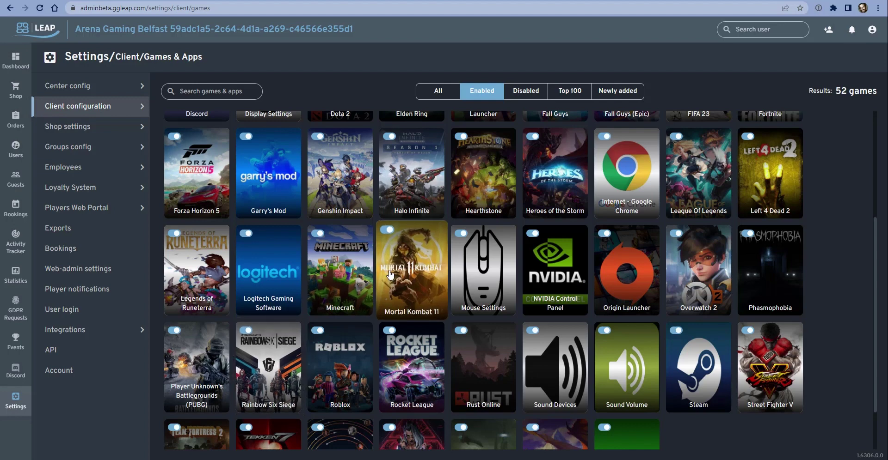
{"action": "scroll", "coordinate": [365, 314], "scroll_direction": "up", "scroll_amount": 4}
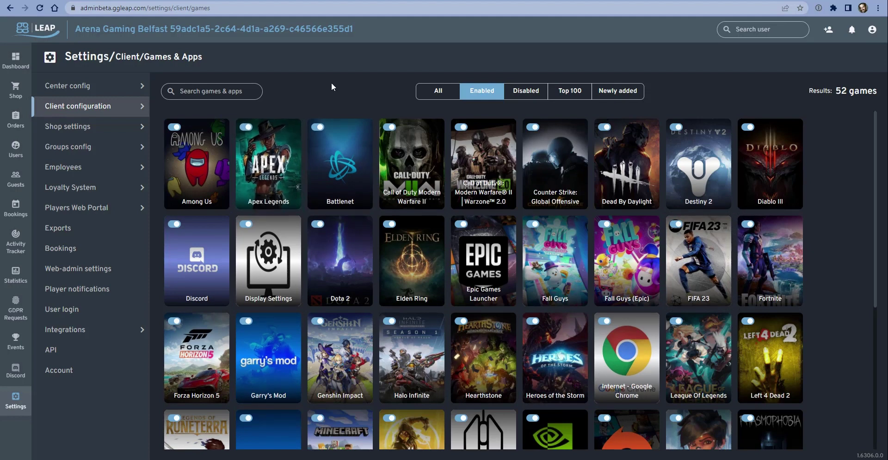
Show the Top 100 games and switch on Overwatch for the client
{"action": "left_click", "coordinate": [576, 92]}
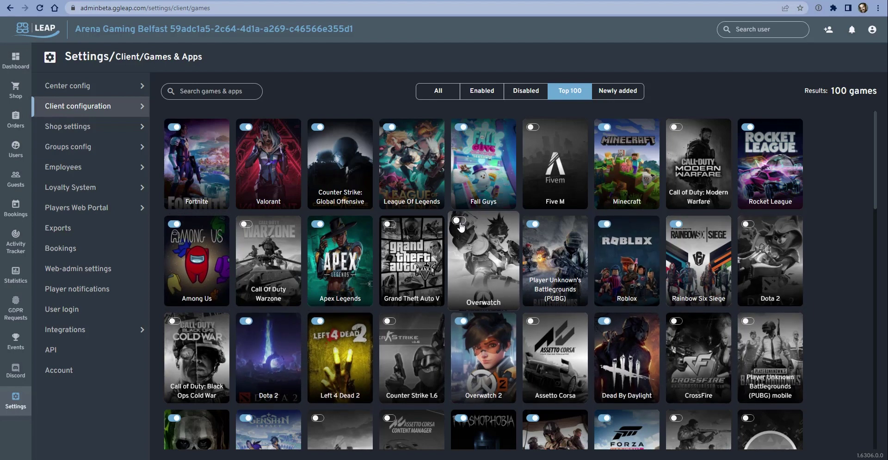
{"action": "left_click", "coordinate": [459, 221]}
{"action": "left_click", "coordinate": [492, 272]}
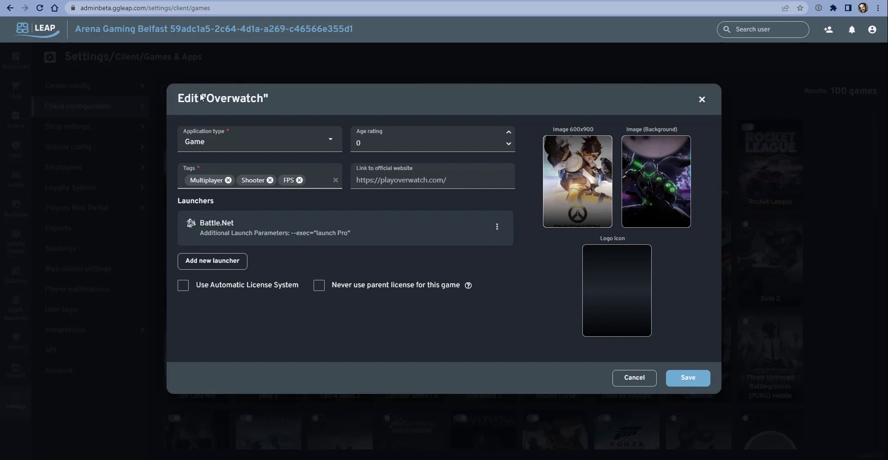
{"action": "left_click", "coordinate": [328, 141]}
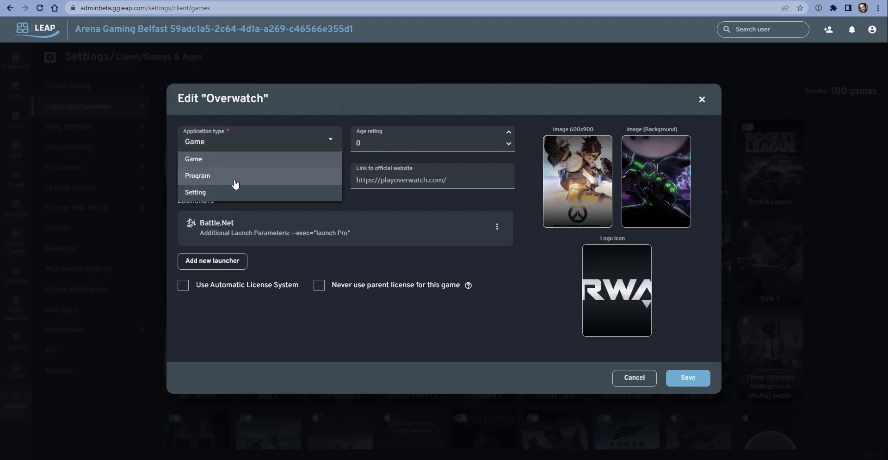
{"action": "left_click", "coordinate": [450, 148]}
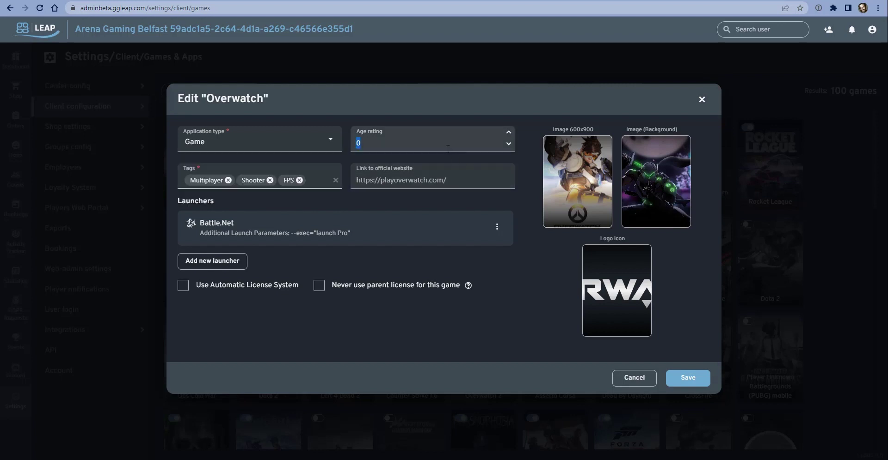
{"action": "left_click", "coordinate": [447, 149]}
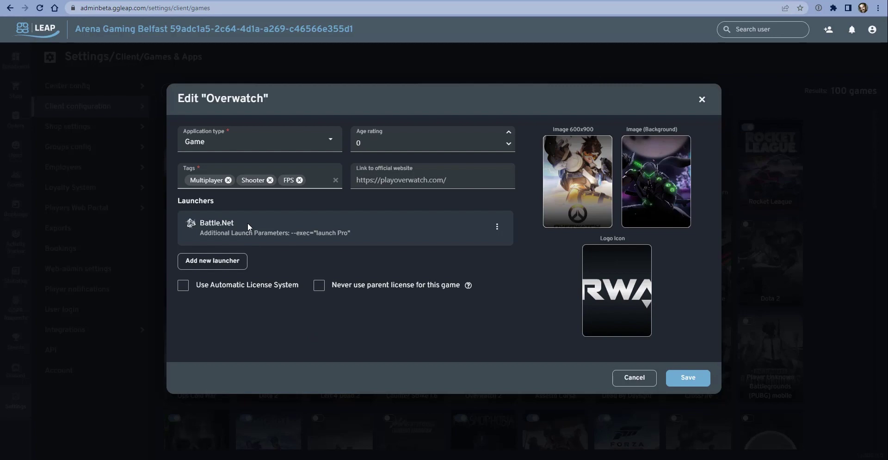
Add a second Overwatch launcher and browse its Launch Type options without choosing one
{"action": "left_click", "coordinate": [218, 262]}
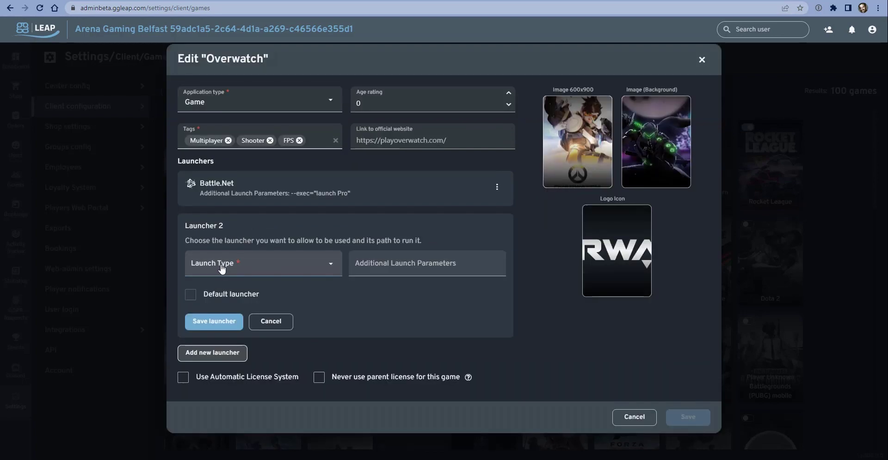
{"action": "left_click", "coordinate": [329, 268]}
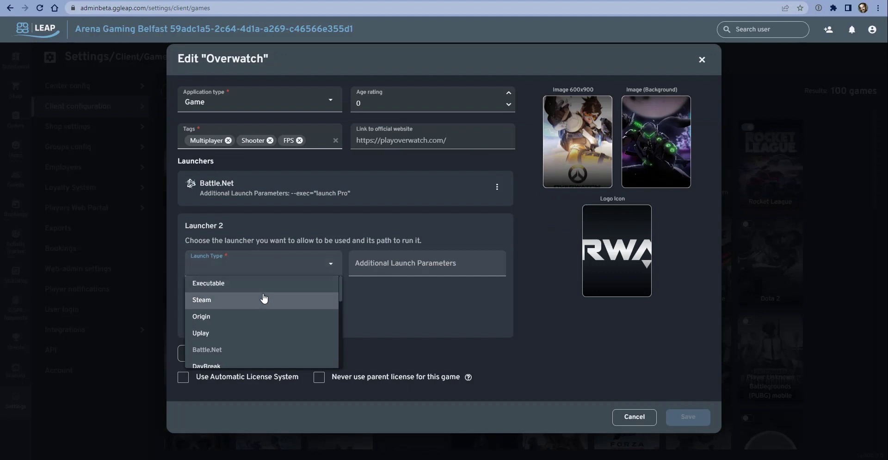
{"action": "scroll", "coordinate": [263, 298], "scroll_direction": "down", "scroll_amount": 1}
{"action": "scroll", "coordinate": [264, 299], "scroll_direction": "down", "scroll_amount": 5}
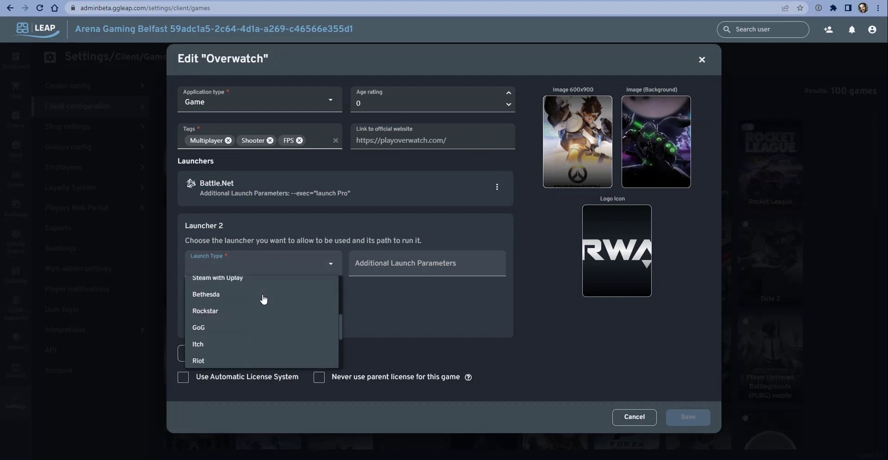
{"action": "scroll", "coordinate": [262, 299], "scroll_direction": "down", "scroll_amount": 3}
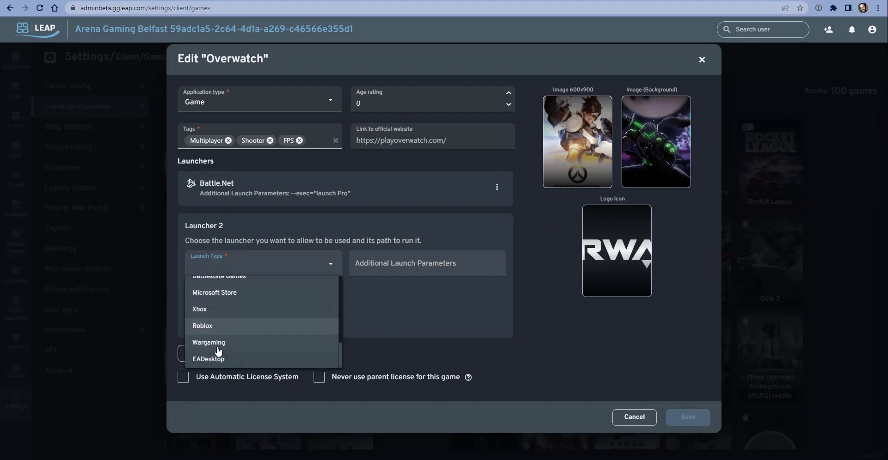
{"action": "scroll", "coordinate": [224, 329], "scroll_direction": "up", "scroll_amount": 2}
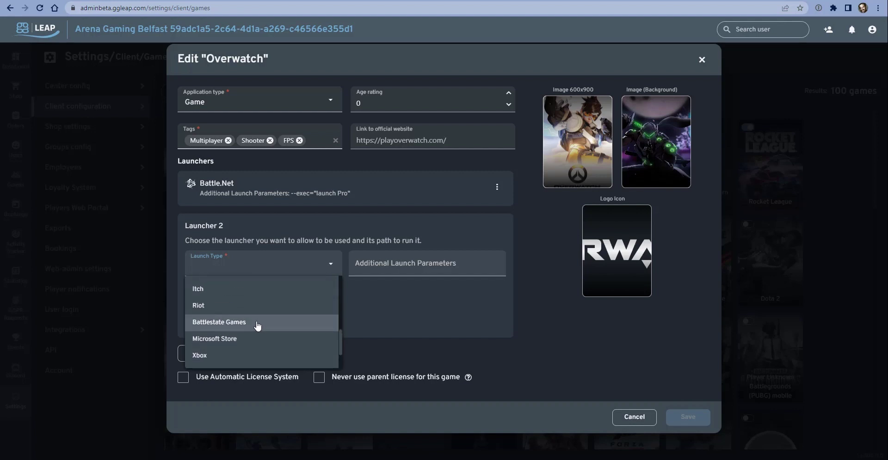
{"action": "left_click", "coordinate": [425, 298]}
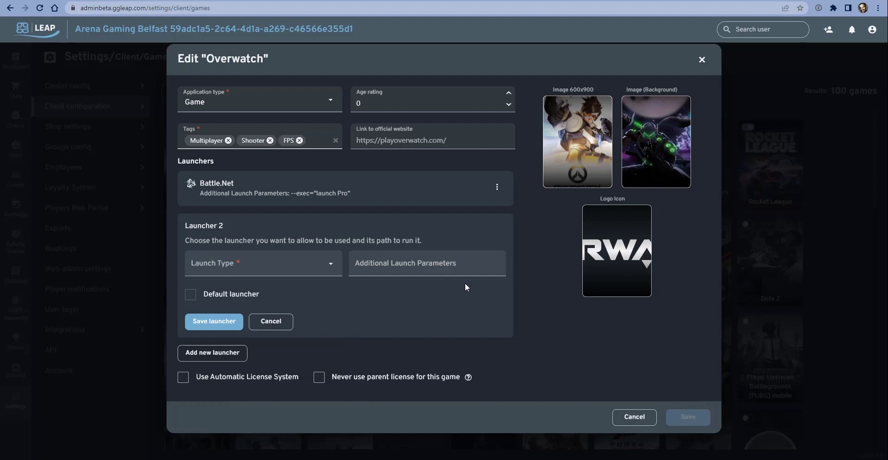
Discard the extra launcher, enable Use Automatic License System for Overwatch, and save
{"action": "left_click", "coordinate": [274, 324]}
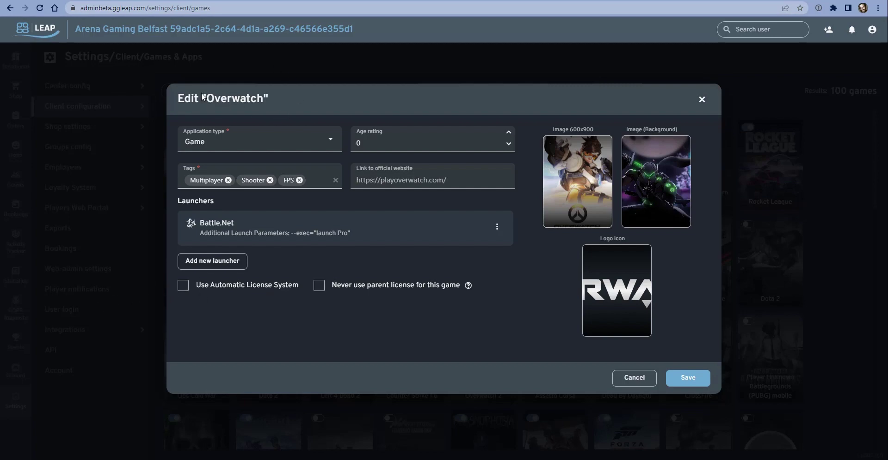
{"action": "left_click", "coordinate": [183, 285]}
{"action": "left_click", "coordinate": [672, 380]}
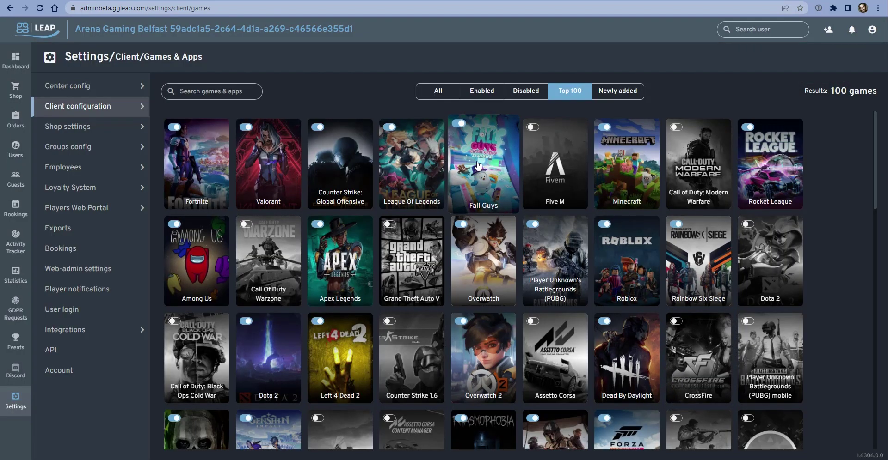
{"action": "left_click", "coordinate": [482, 169]}
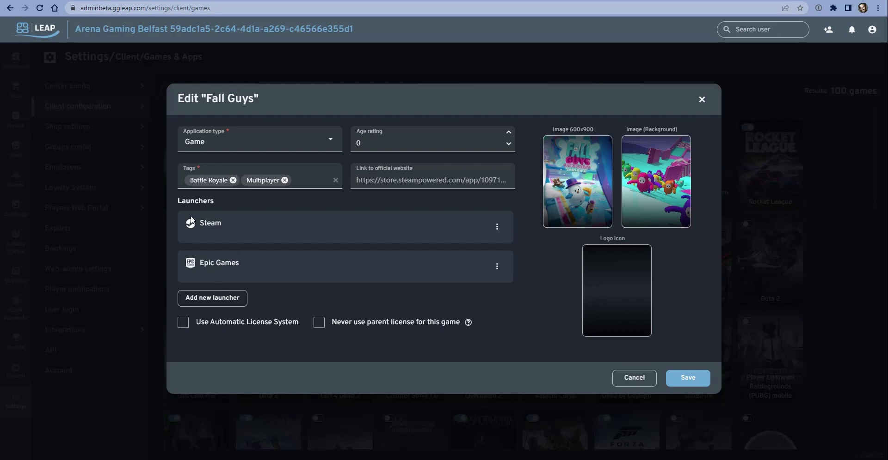
{"action": "left_click", "coordinate": [705, 380]}
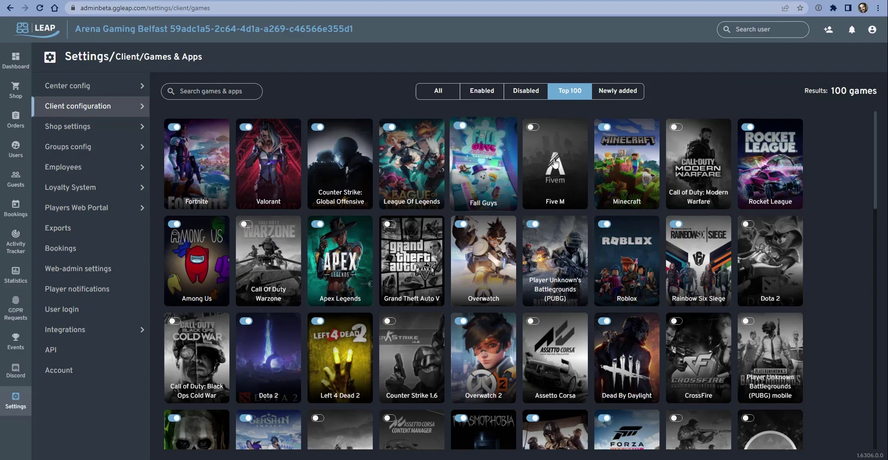
Open Center config Licenses and expand the Apex pool to show its five Steam licenses
{"action": "mouse_move", "coordinate": [137, 114]}
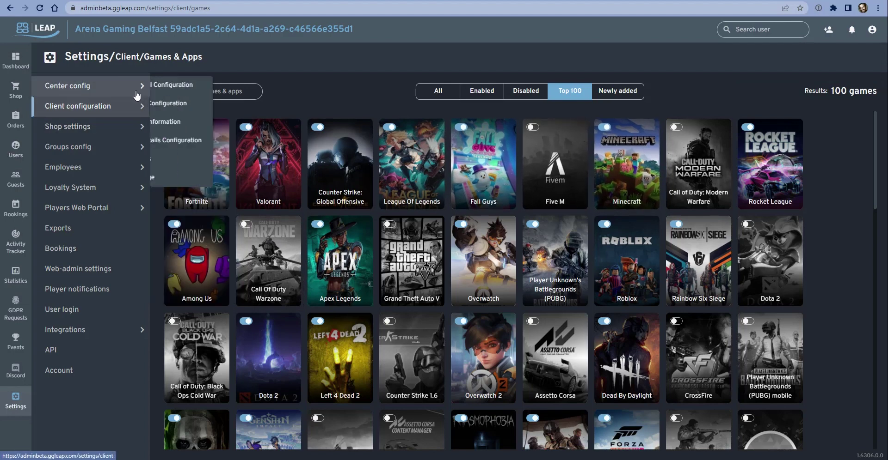
{"action": "mouse_move", "coordinate": [139, 88]}
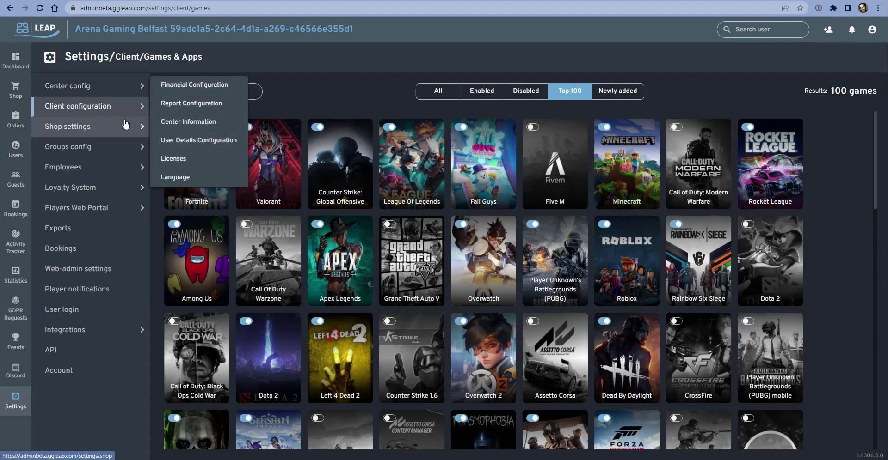
{"action": "left_click", "coordinate": [185, 160]}
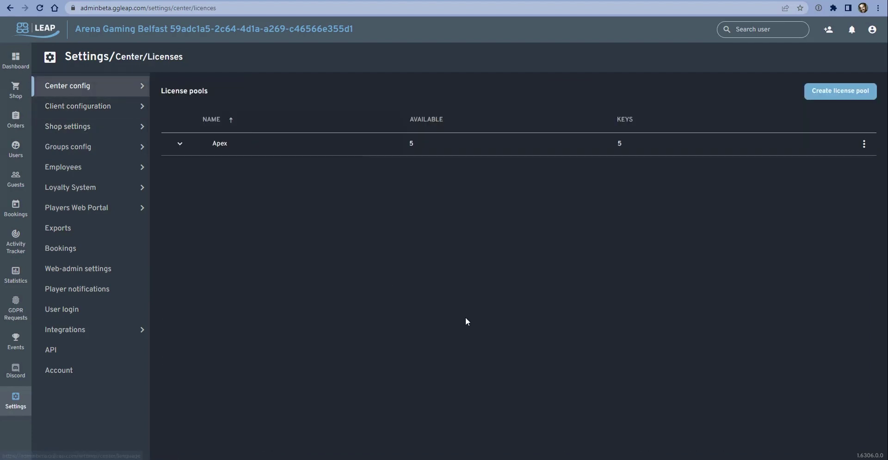
{"action": "left_click", "coordinate": [187, 146]}
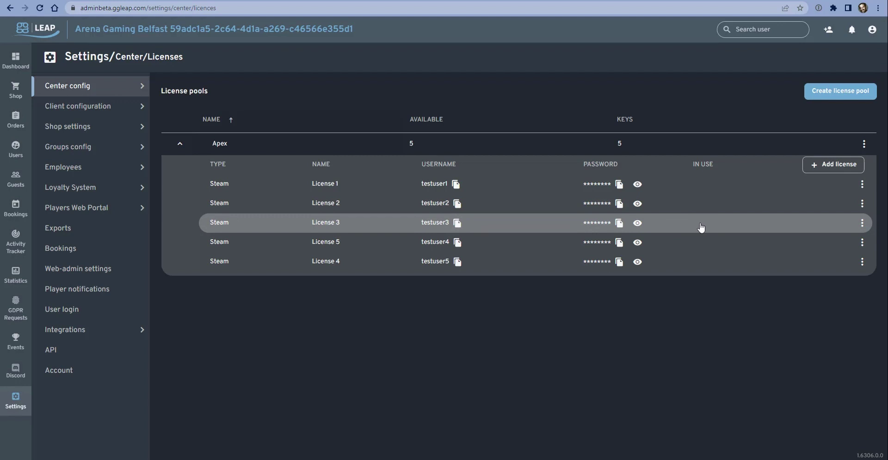
Collapse the Apex pool and create a new license pool for the Fall Guys (Epic) game
{"action": "left_click", "coordinate": [180, 143]}
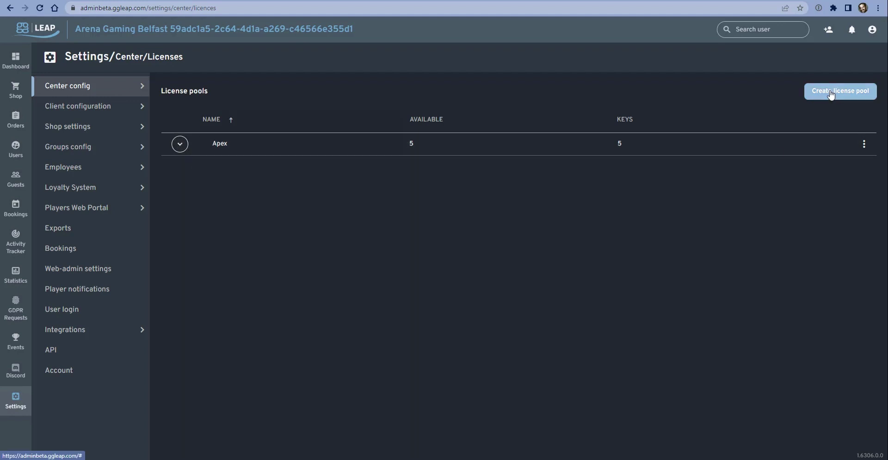
{"action": "left_click", "coordinate": [815, 92]}
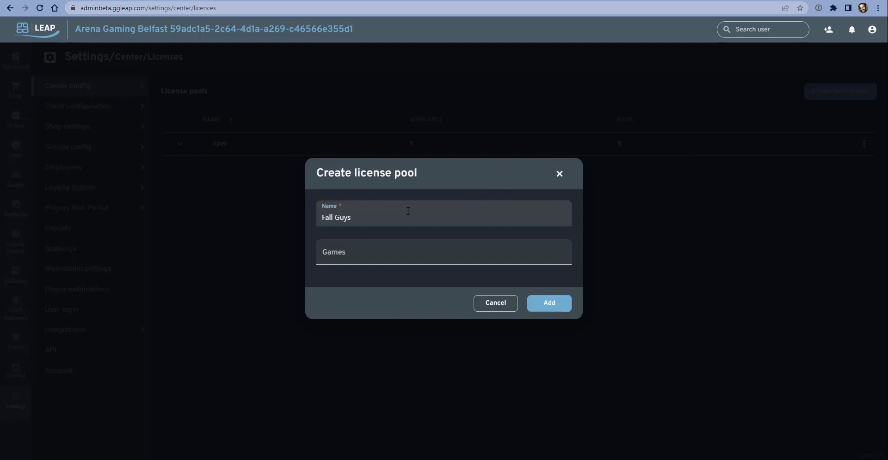
{"action": "left_click", "coordinate": [349, 257]}
{"action": "type", "text": "fall"}
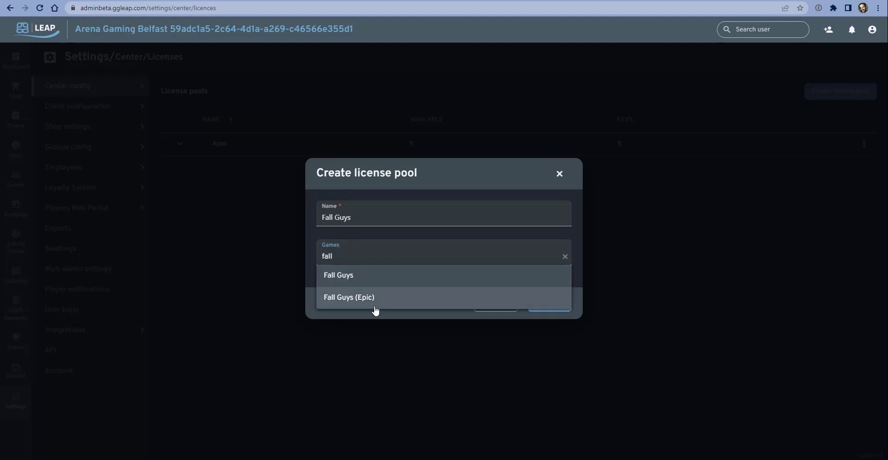
{"action": "left_click", "coordinate": [343, 298]}
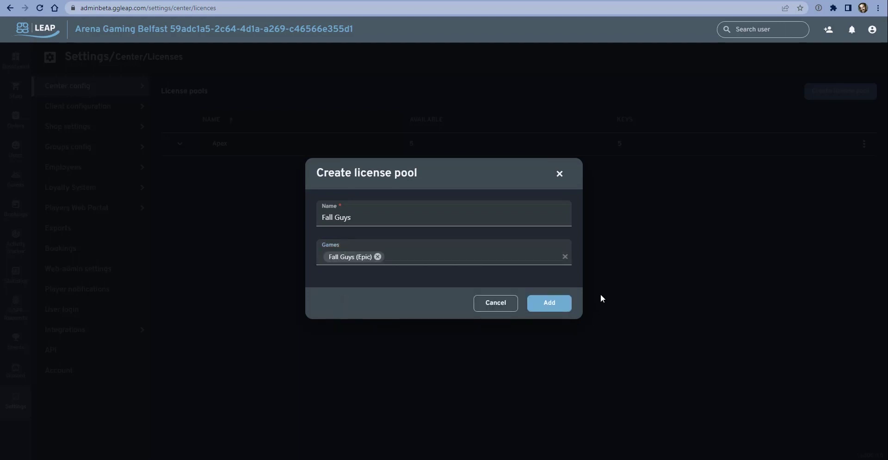
{"action": "left_click", "coordinate": [549, 304]}
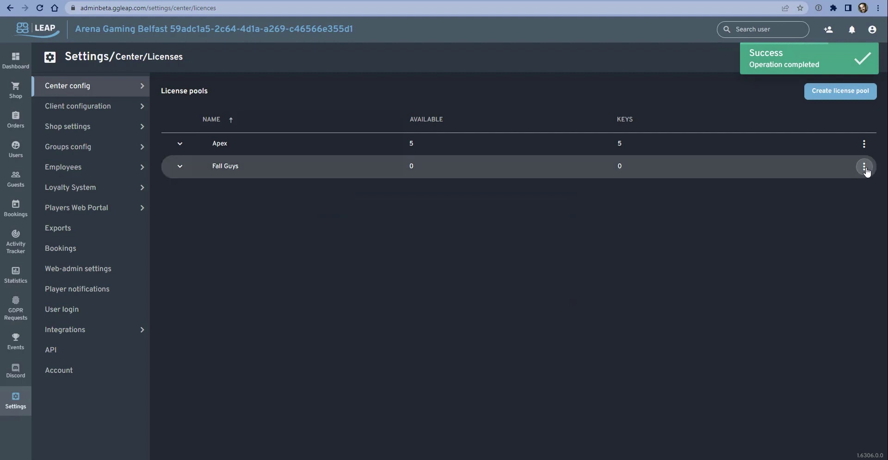
Start adding a license to the Fall Guys pool with EpicGames as the type
{"action": "left_click", "coordinate": [864, 168]}
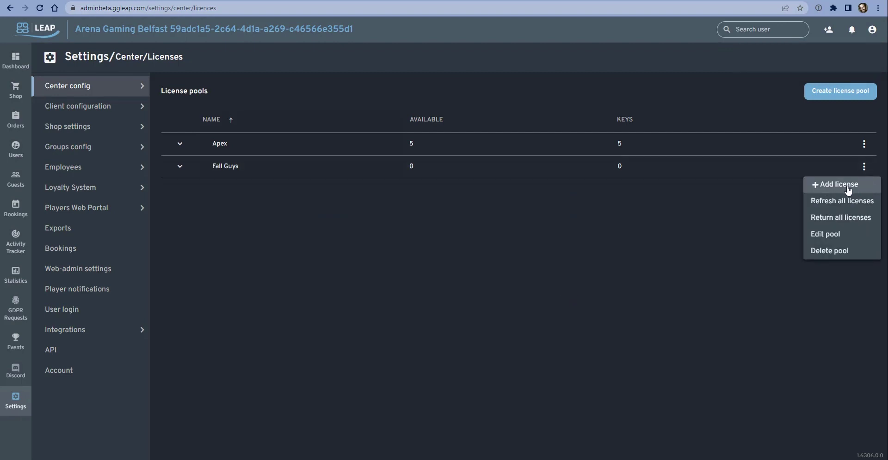
{"action": "left_click", "coordinate": [847, 185]}
{"action": "left_click", "coordinate": [480, 175]}
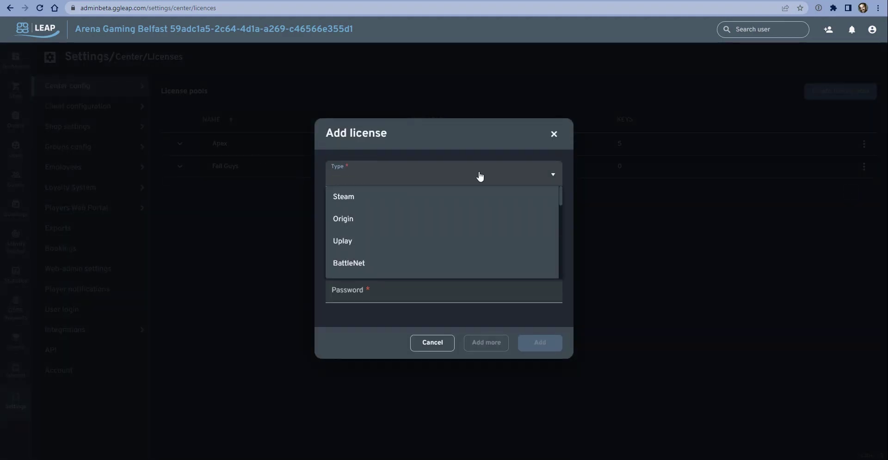
{"action": "scroll", "coordinate": [409, 211], "scroll_direction": "down", "scroll_amount": 1}
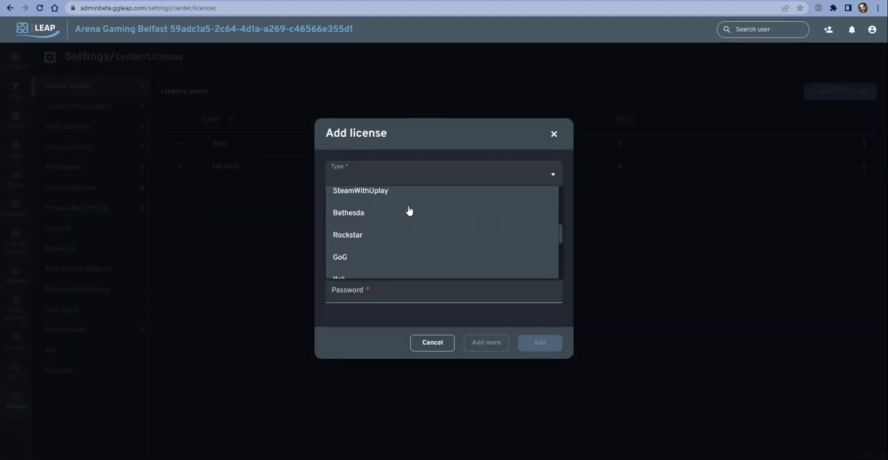
{"action": "scroll", "coordinate": [405, 215], "scroll_direction": "up", "scroll_amount": 2}
{"action": "left_click", "coordinate": [368, 235]}
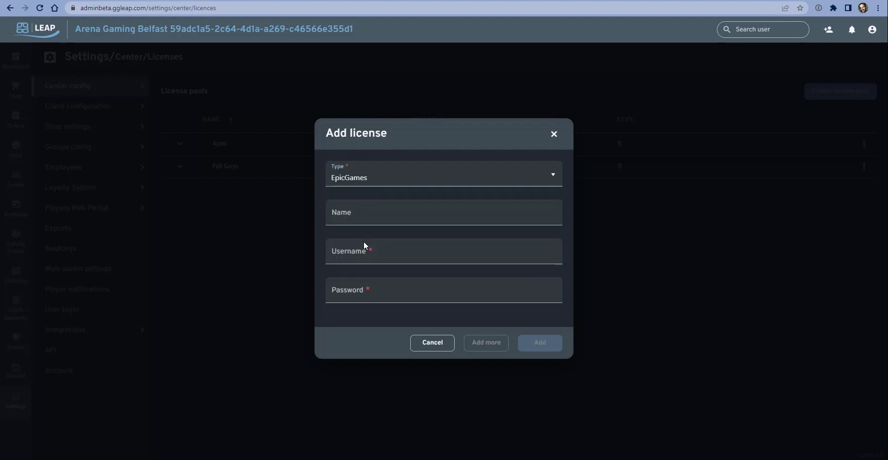
Name the first license 'License 1' and enter its account username and password
{"action": "left_click", "coordinate": [368, 210]}
{"action": "type", "text": "License 1"}
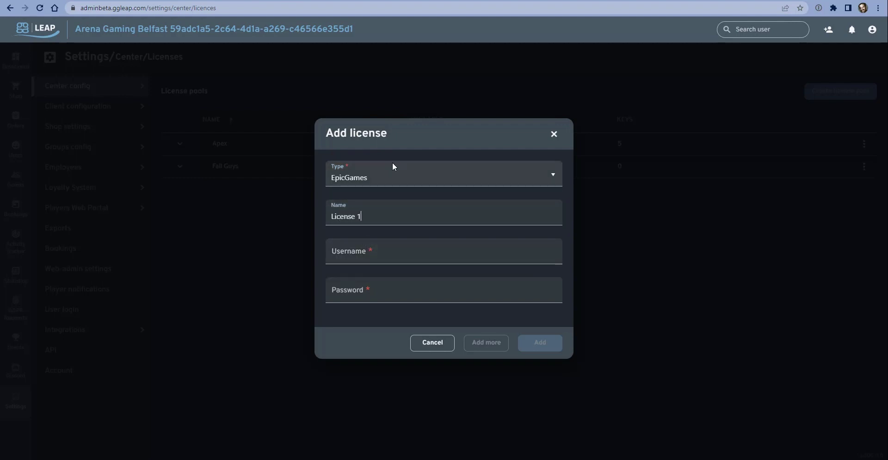
{"action": "key", "text": "Tab"}
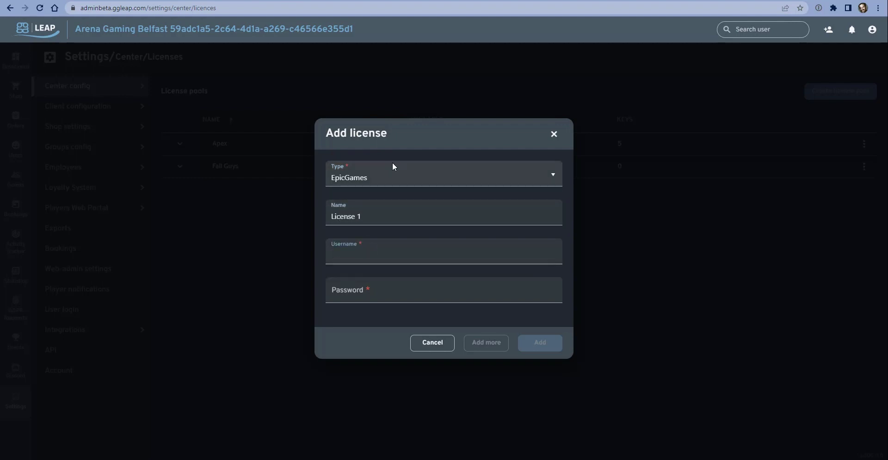
{"action": "type", "text": "test1"}
{"action": "key", "text": "Tab"}
{"action": "type", "text": "test1"}
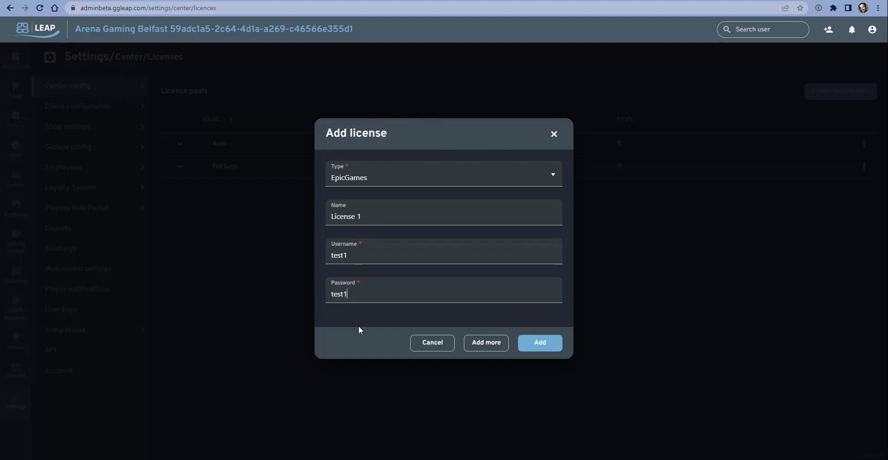
Add a second license, 'License 2', with its own username and password
{"action": "left_click", "coordinate": [481, 343]}
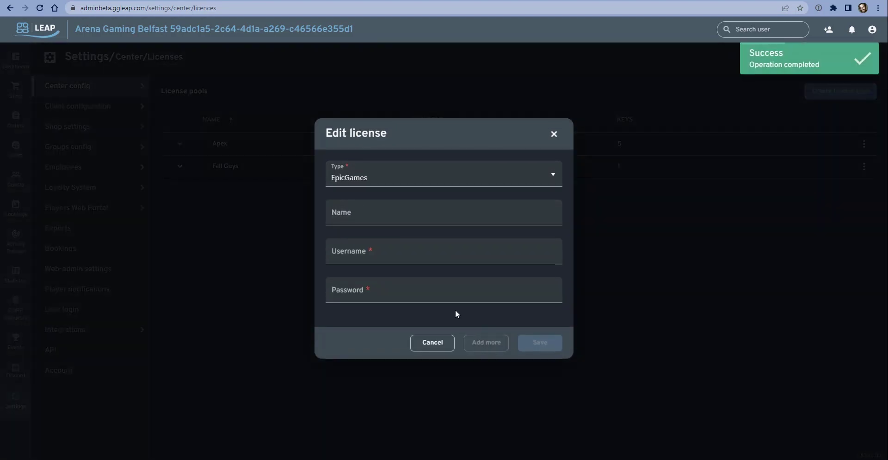
{"action": "left_click", "coordinate": [421, 208]}
{"action": "type", "text": "License 2"}
{"action": "key", "text": "Tab"}
{"action": "type", "text": "test2"}
{"action": "key", "text": "Tab"}
{"action": "type", "text": "t3es"}
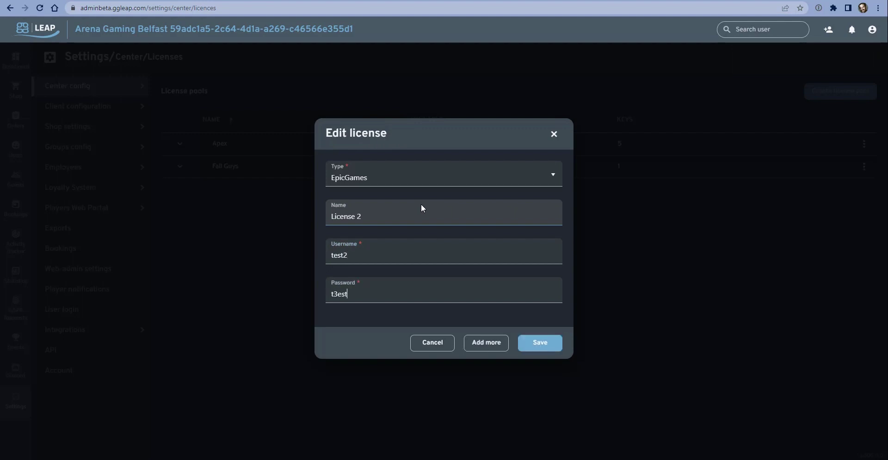
{"action": "key", "text": "BackSpace"}
{"action": "key", "text": "BackSpace"}
{"action": "key", "text": "BackSpace"}
{"action": "type", "text": "est2"}
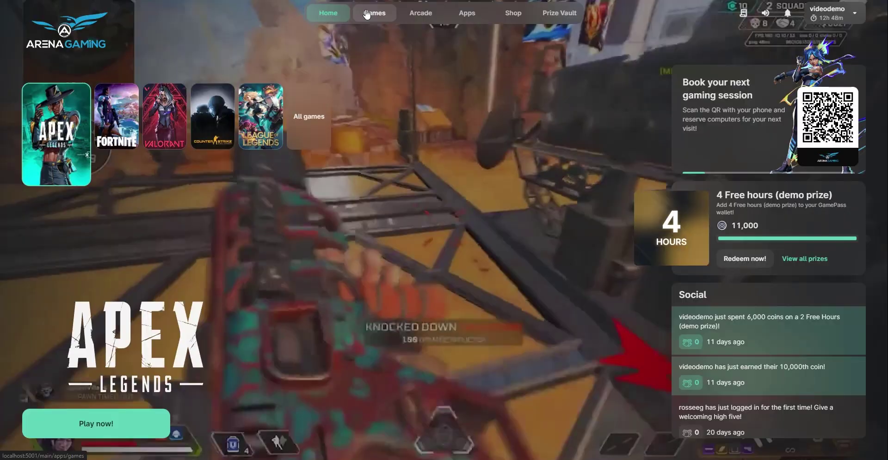
In the client's Games catalogue, open Apex Legends and view its borrowable venue licenses
{"action": "left_click", "coordinate": [367, 13]}
{"action": "scroll", "coordinate": [254, 82], "scroll_direction": "down", "scroll_amount": 2}
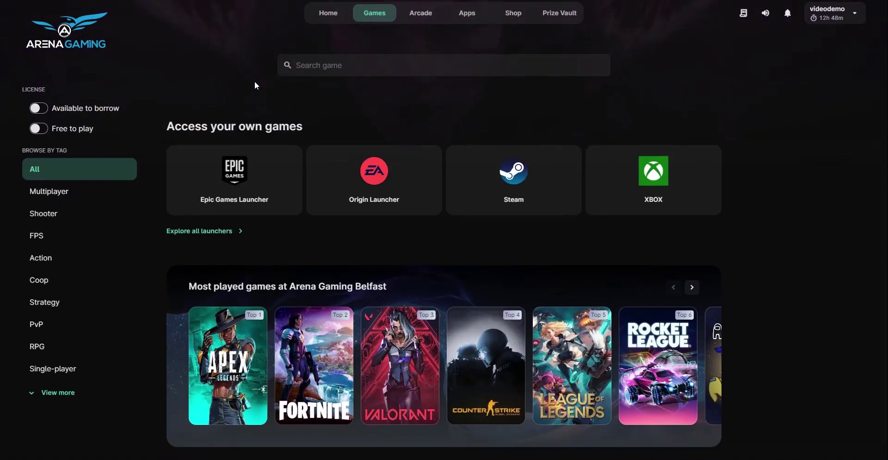
{"action": "scroll", "coordinate": [217, 75], "scroll_direction": "down", "scroll_amount": 2}
{"action": "mouse_move", "coordinate": [191, 266]}
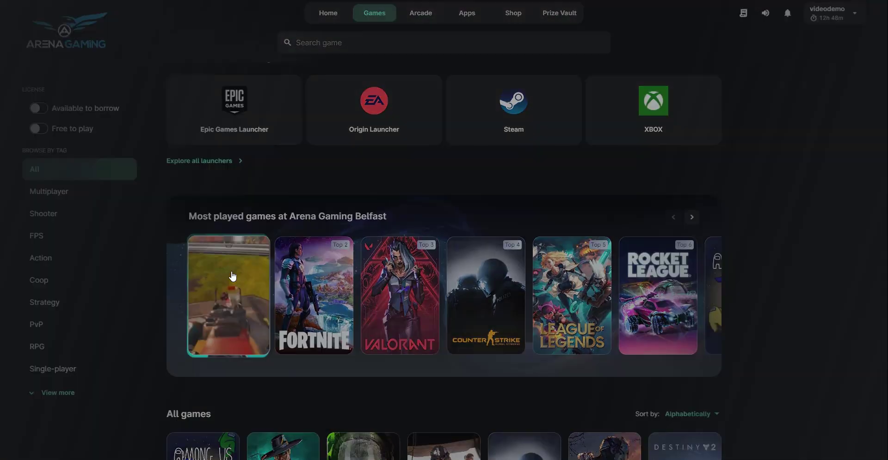
{"action": "left_click", "coordinate": [233, 276]}
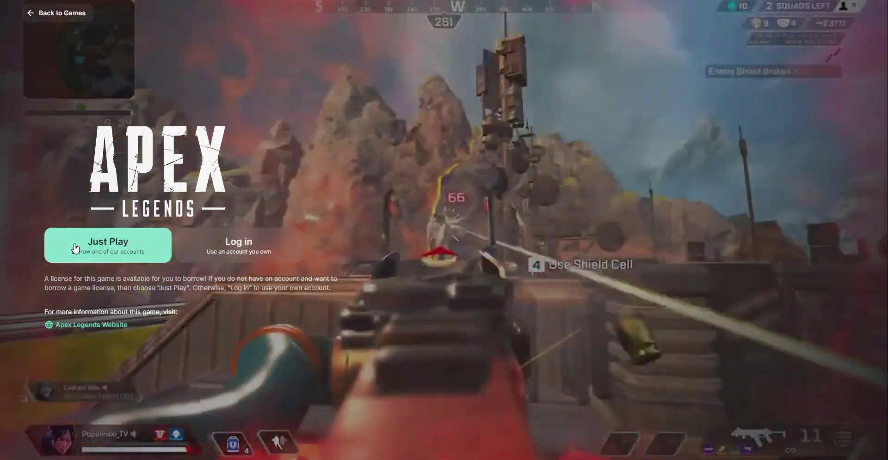
{"action": "left_click", "coordinate": [76, 247]}
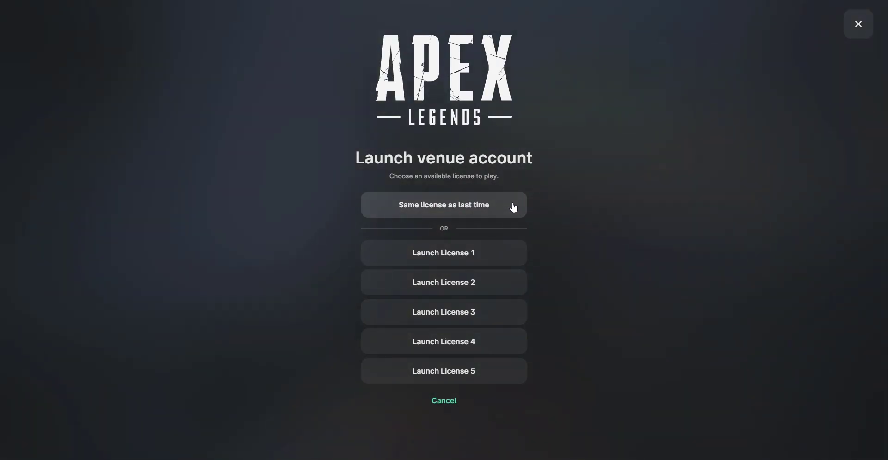
{"action": "key", "text": "Escape"}
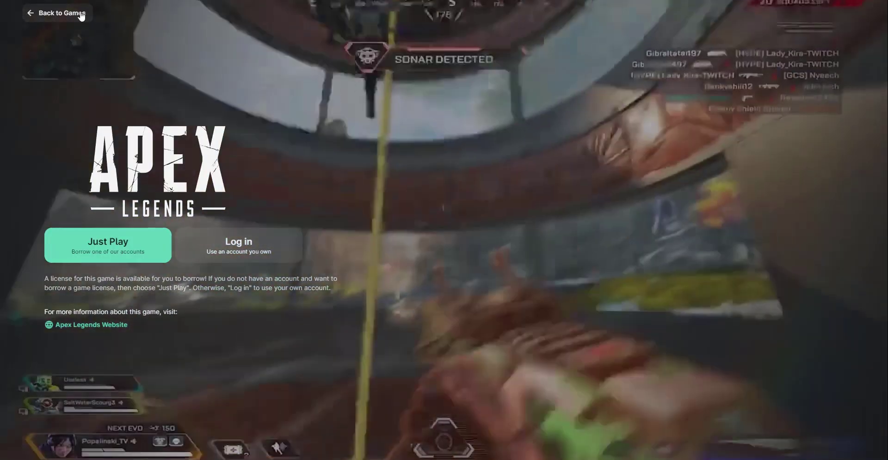
View the Fortnite game page in the client, then go back to the 35-game catalogue
{"action": "left_click", "coordinate": [82, 16]}
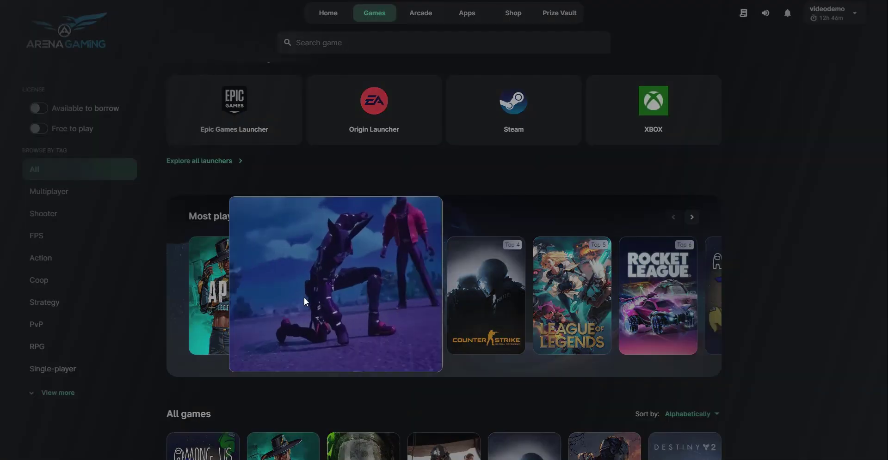
{"action": "left_click", "coordinate": [305, 302]}
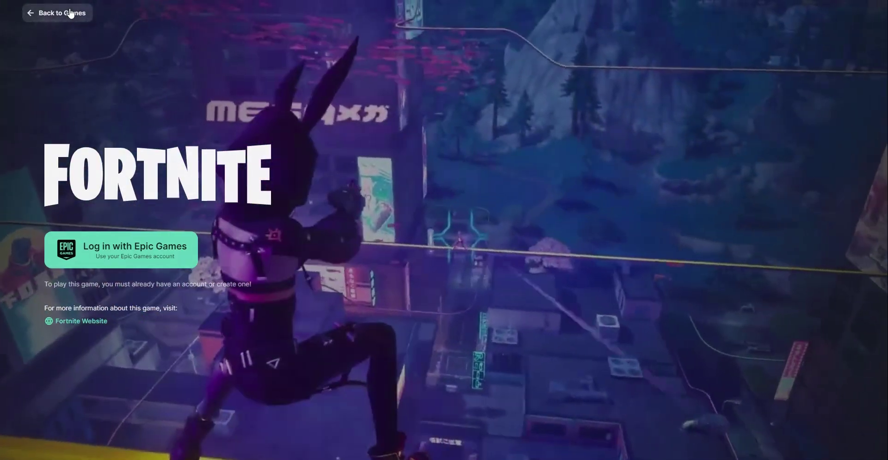
{"action": "left_click", "coordinate": [69, 12]}
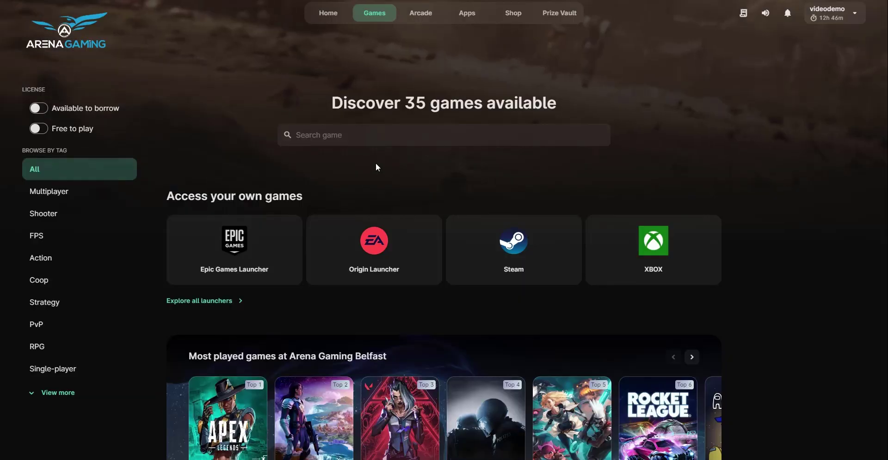